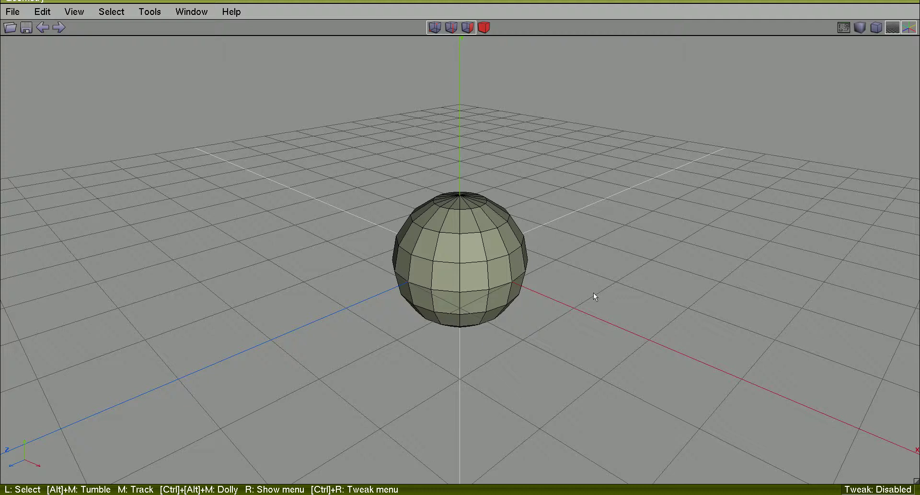
- Try face, vertex and edge selection on the sphere, then clear the selection
right_click(676, 124)
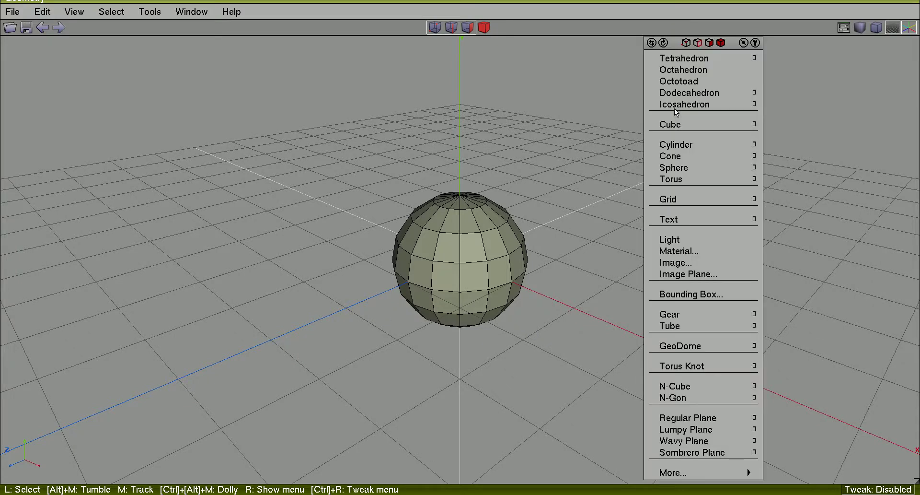
left_click(566, 173)
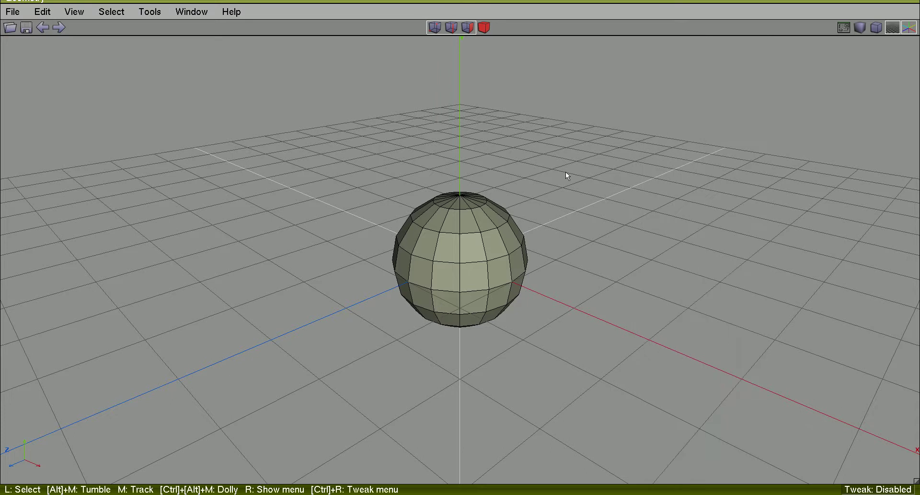
scroll(617, 271, "up", 3)
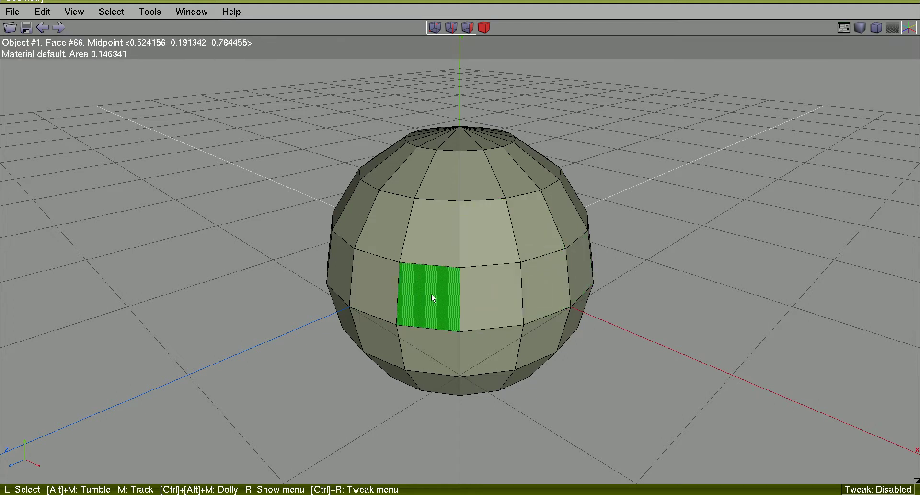
left_click_drag(625, 61, 291, 417)
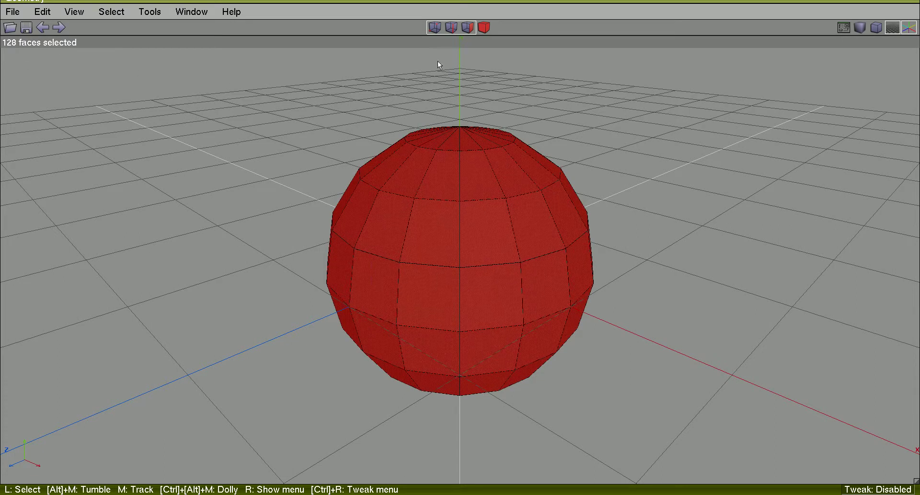
left_click(435, 27)
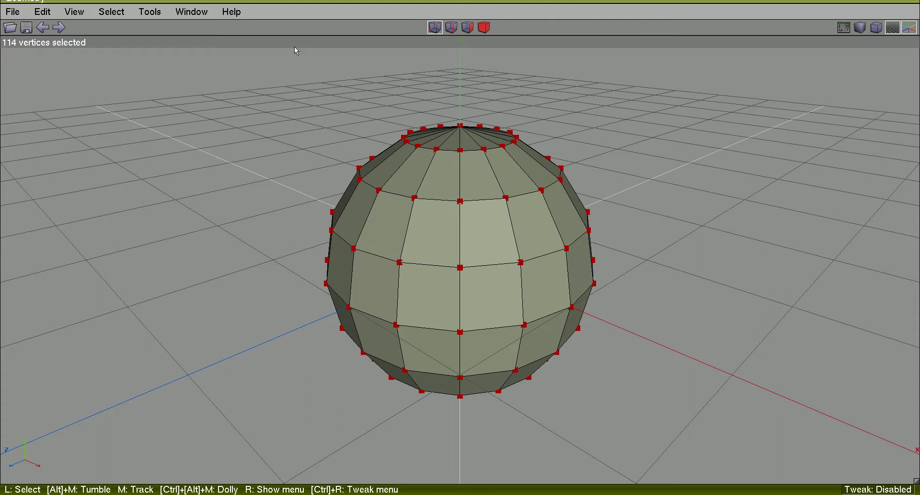
left_click(452, 28)
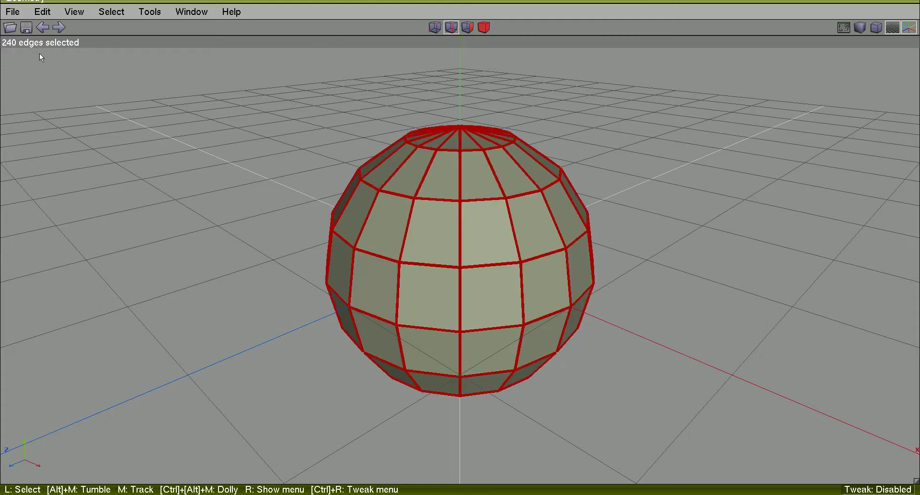
left_click(345, 128)
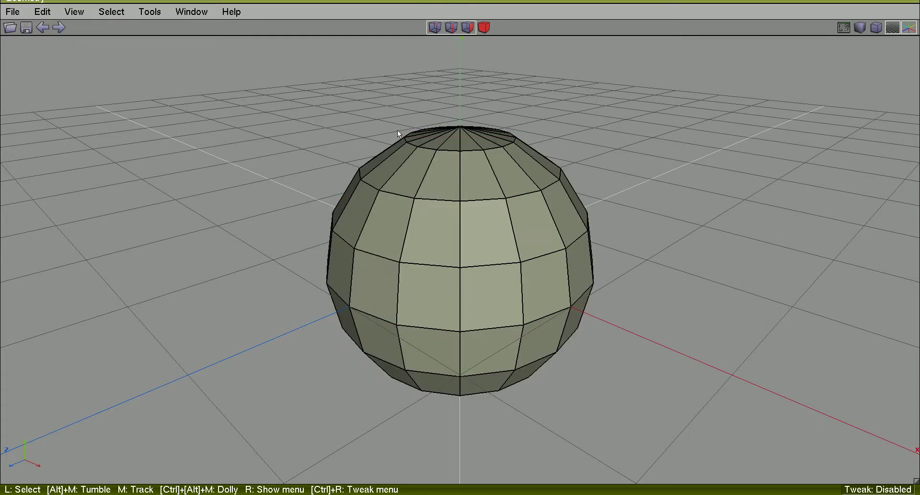
- Smooth the whole sphere object from 128 to 480 polygons, then deselect it
left_click(486, 30)
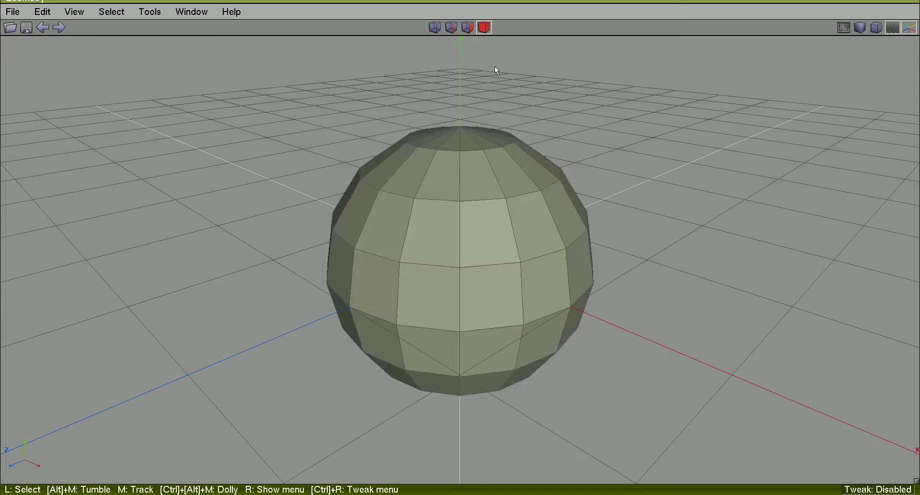
left_click(503, 187)
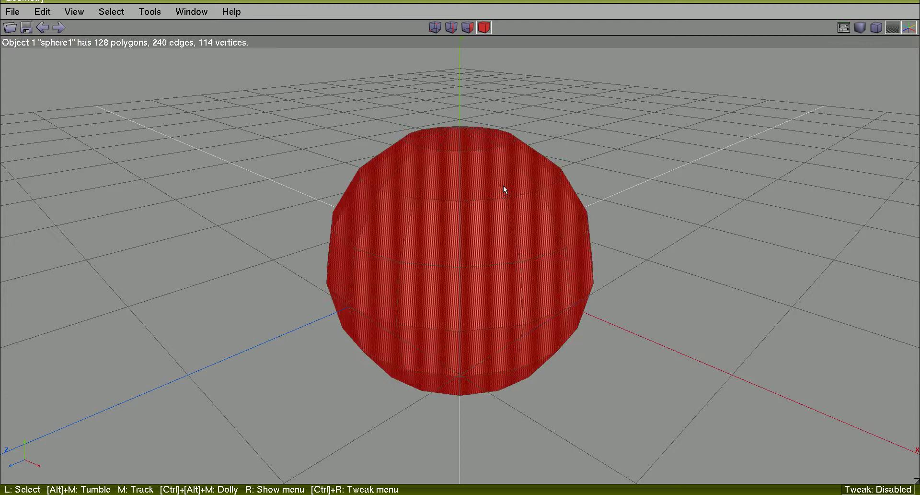
right_click(675, 93)
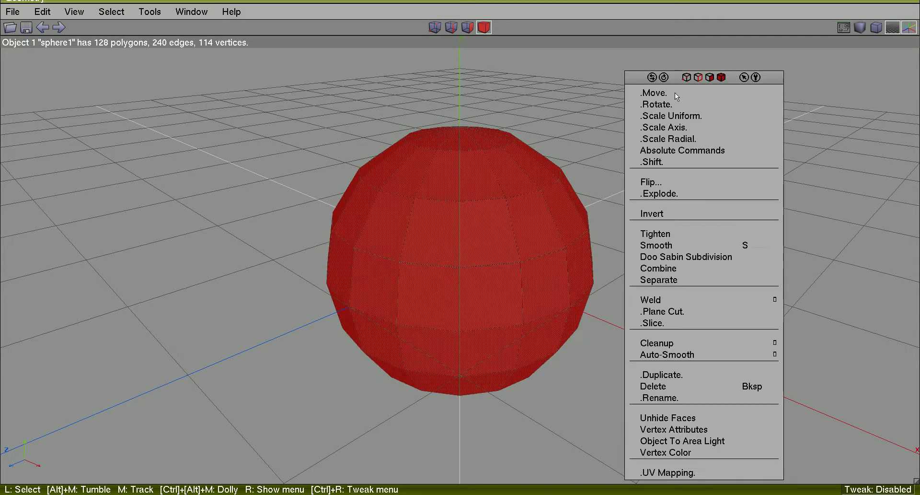
left_click(689, 245)
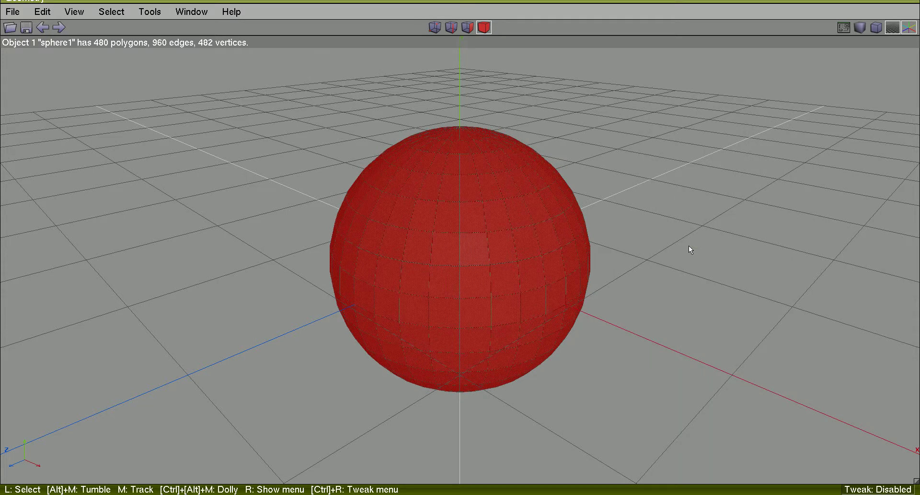
left_click(688, 250)
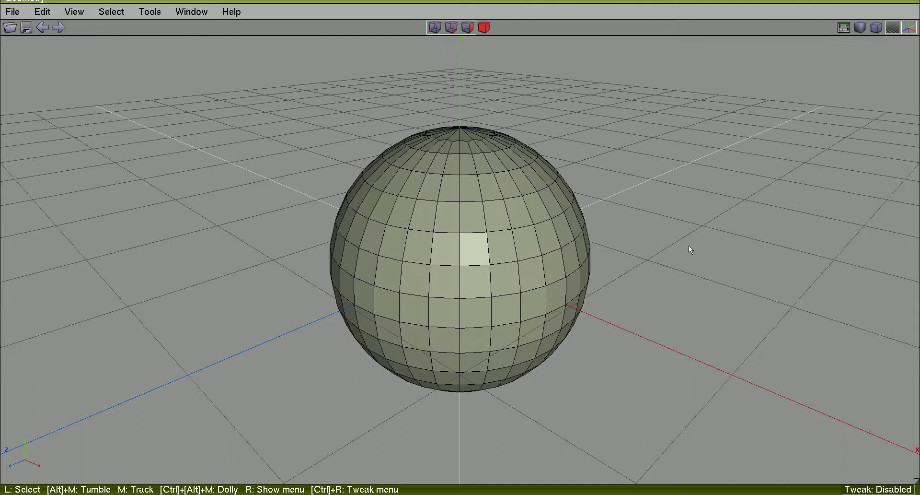
left_click(531, 258)
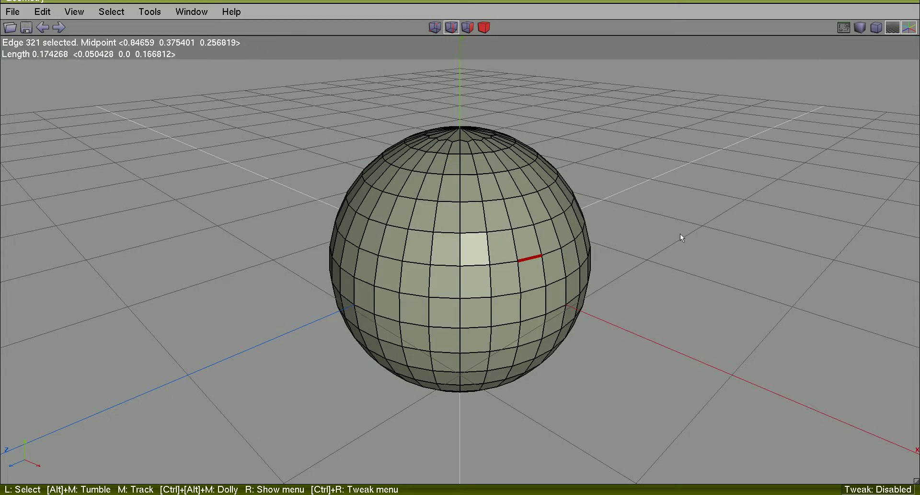
key("l")
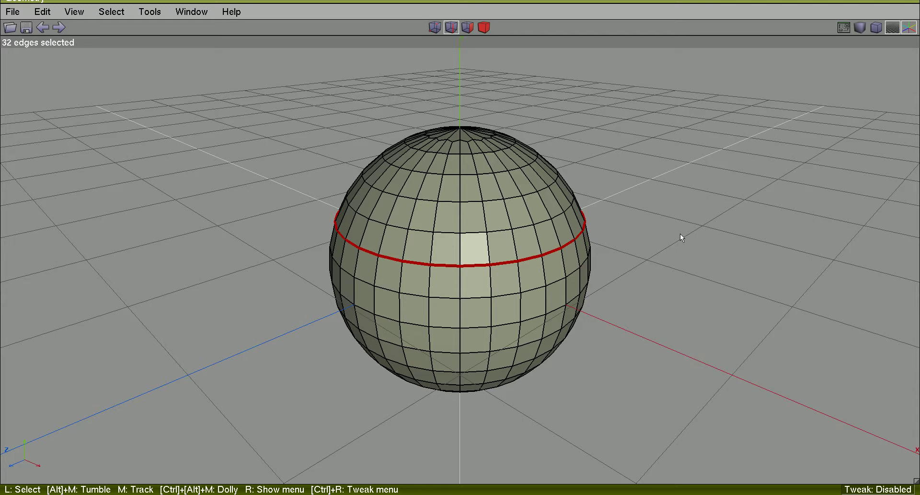
key("space")
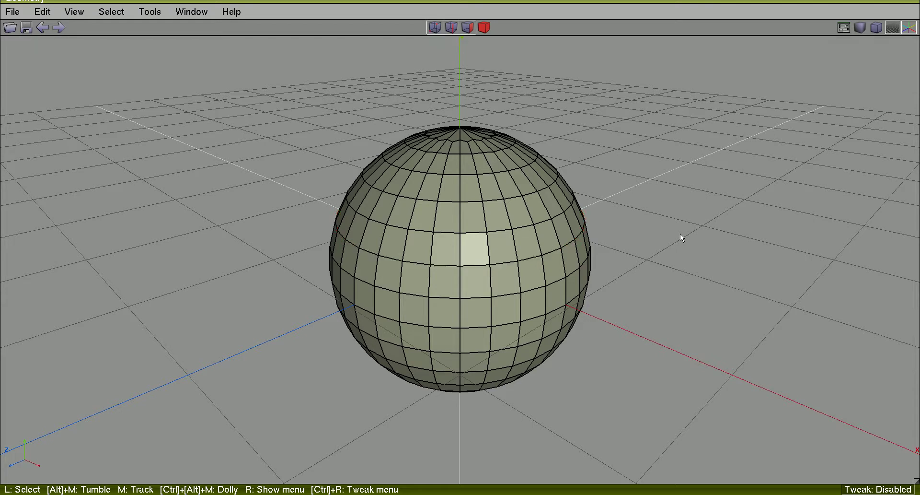
left_click(530, 258)
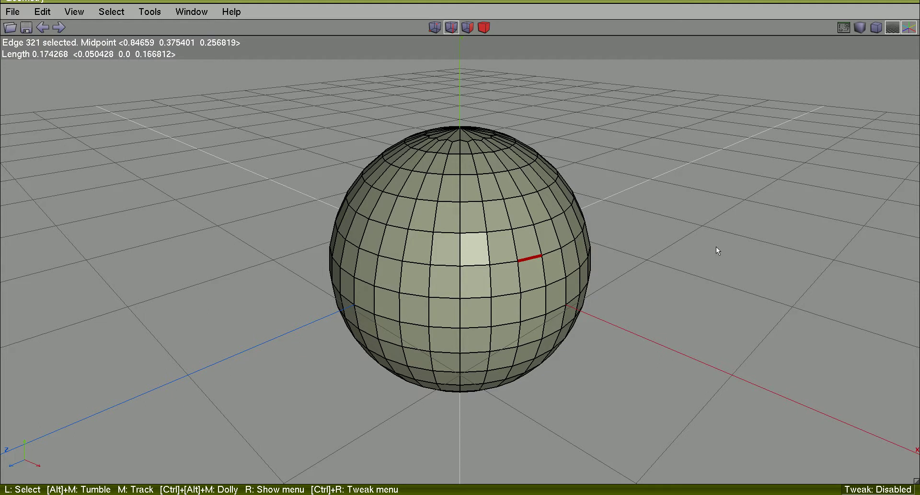
key("g")
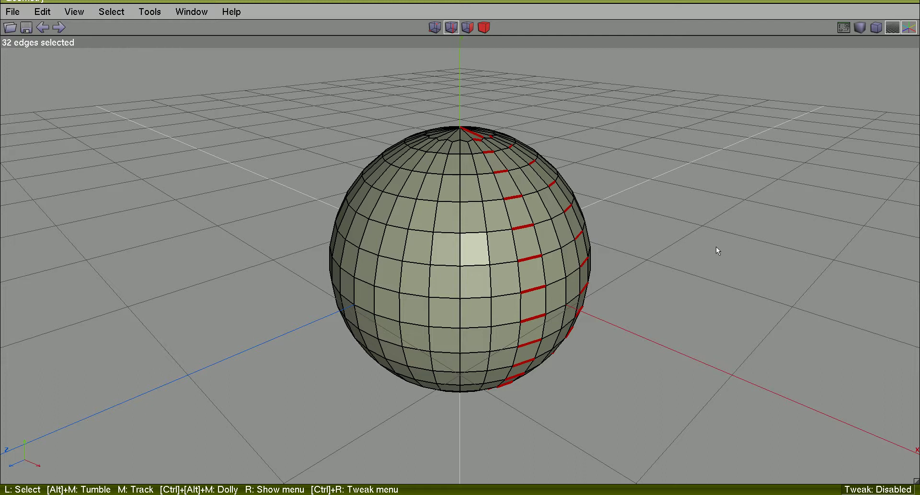
middle_click_drag(704, 244, 511, 330, "alt")
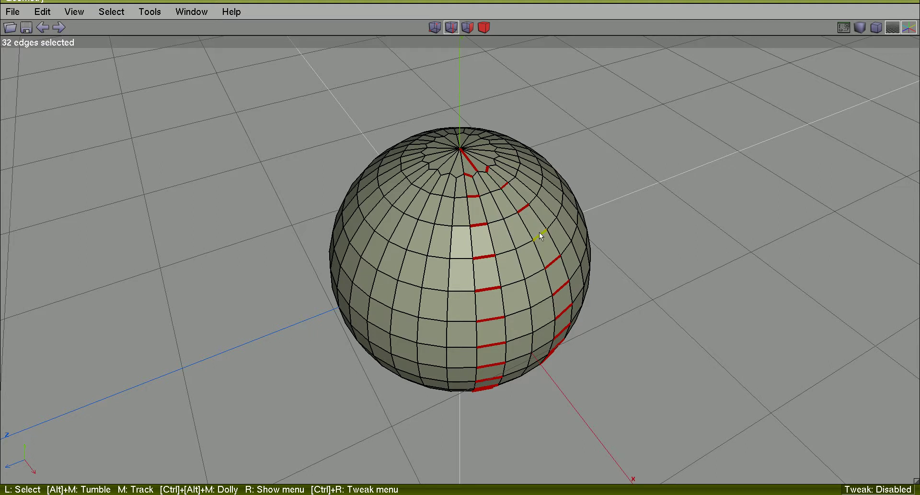
middle_click_drag(640, 334, 671, 331, "alt")
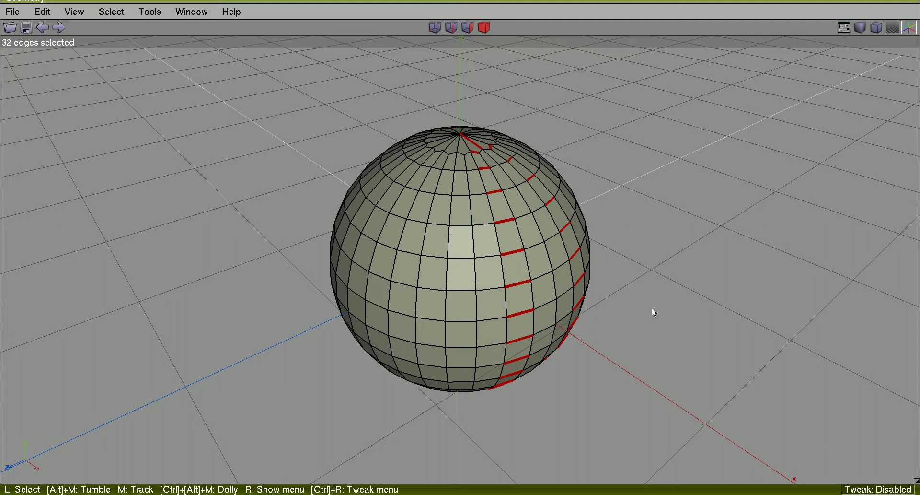
key("Escape")
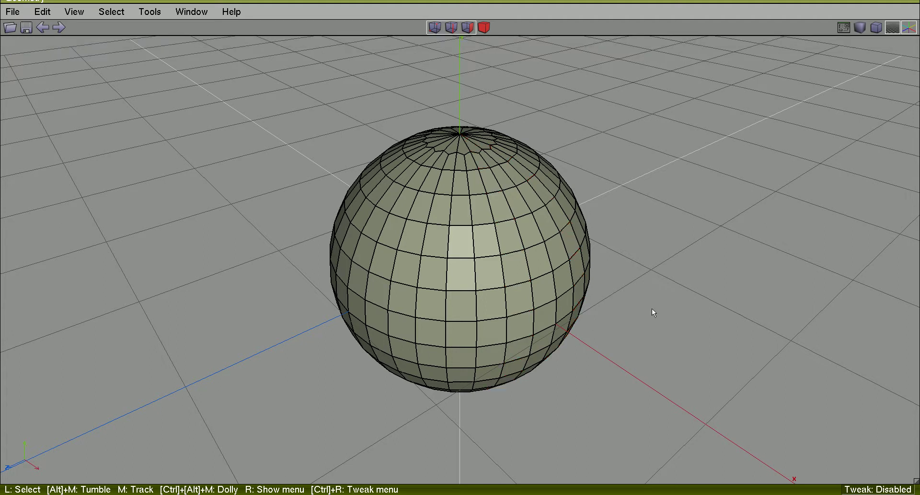
scroll(562, 146, "down", 5)
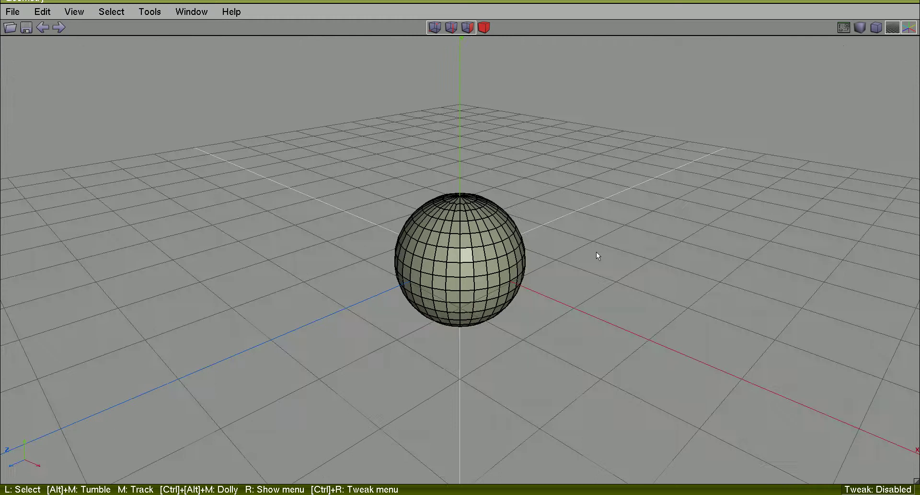
scroll(596, 252, "up", 5)
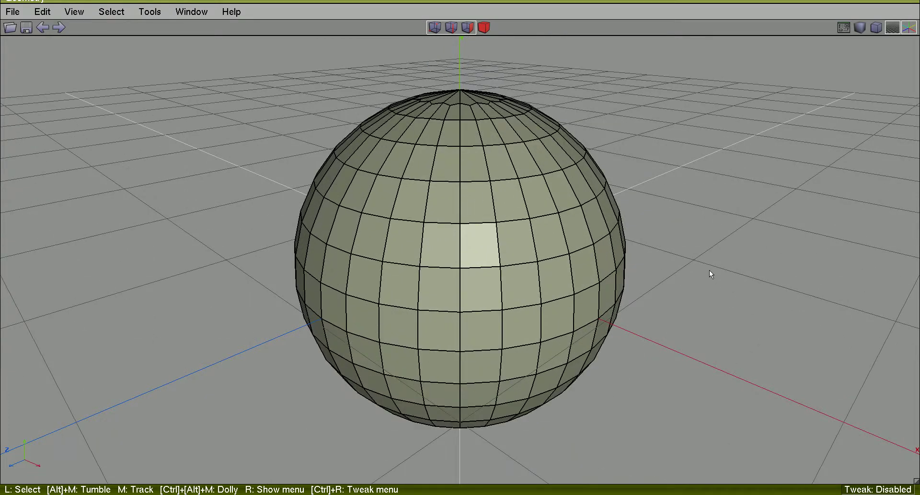
left_click(542, 286)
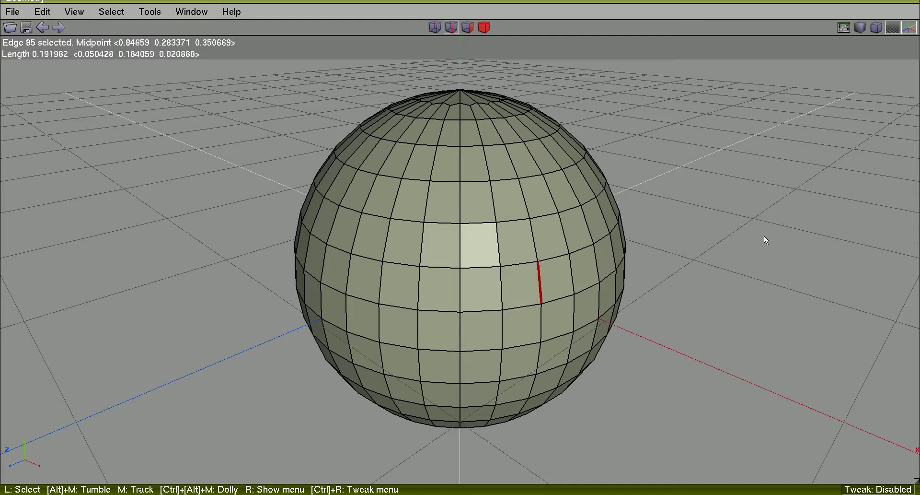
key("alt+g")
key("alt+g")
key("alt+g")
key("alt+g")
key("alt+g")
key("alt+g")
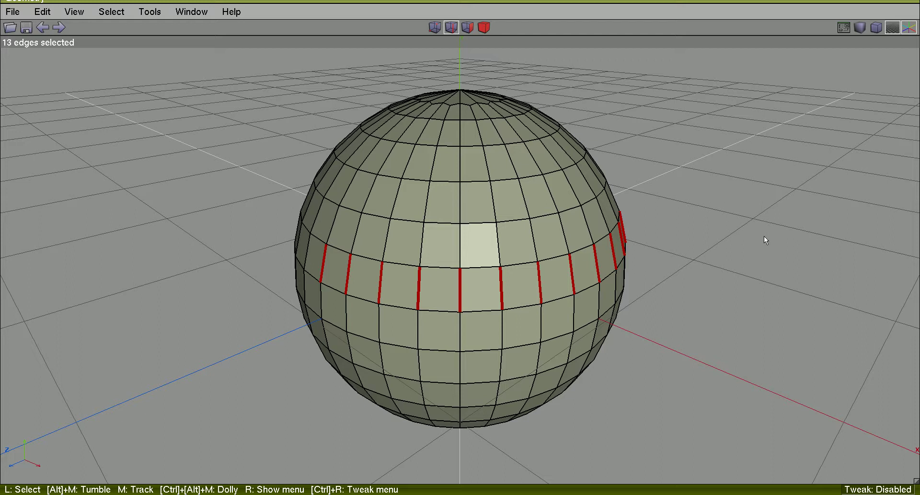
key("ctrl+g")
key("ctrl+g")
key("ctrl+g")
key("ctrl+g")
key("ctrl+g")
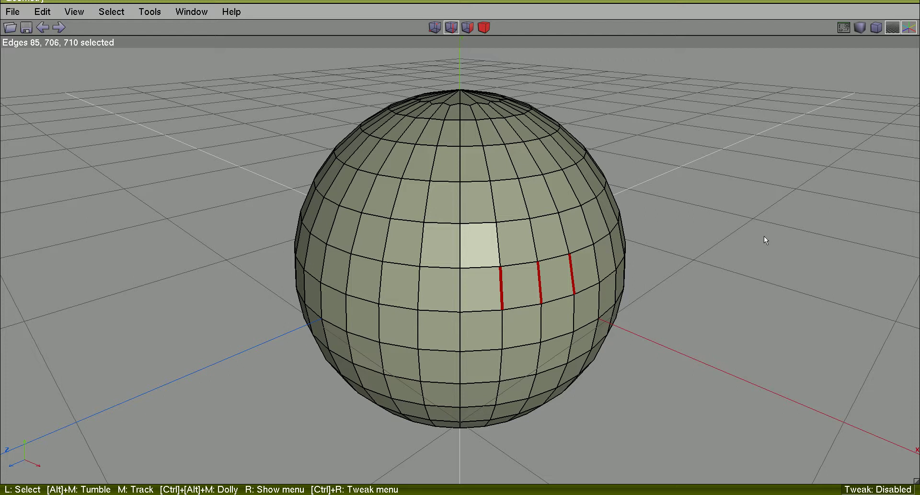
key("g")
key("g")
key("g")
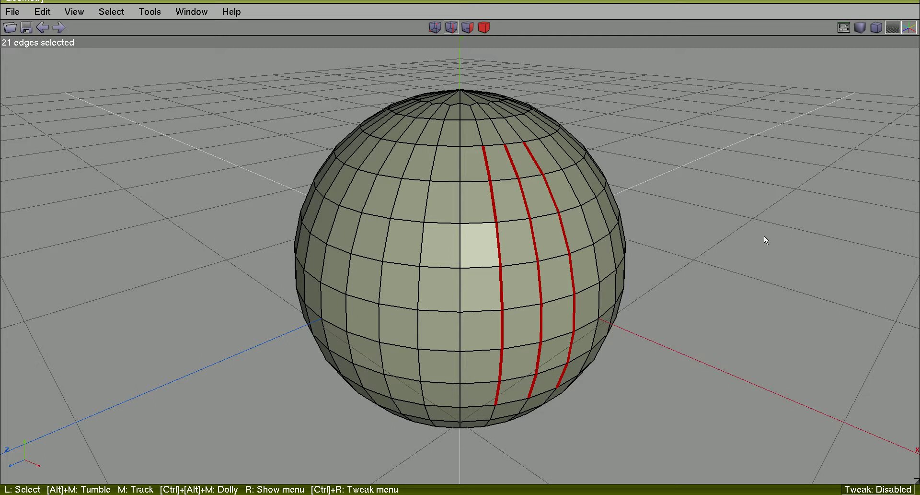
key("minus")
key("minus")
key("minus")
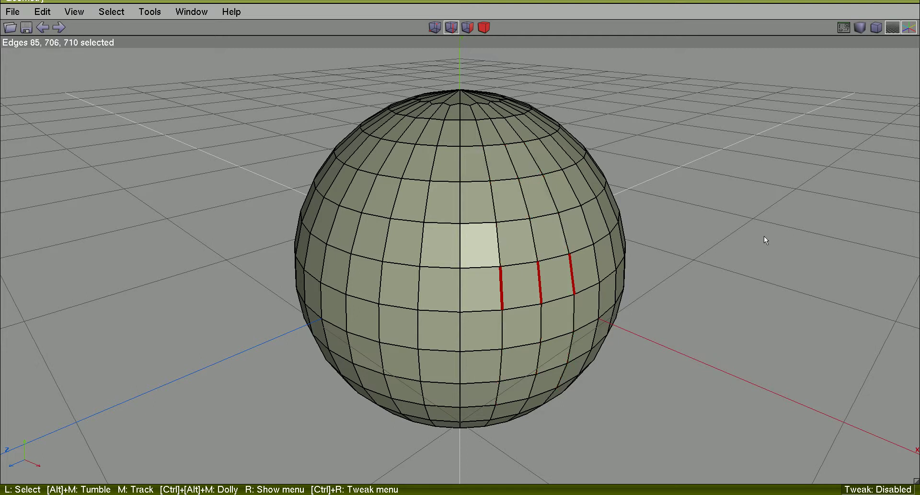
key("space")
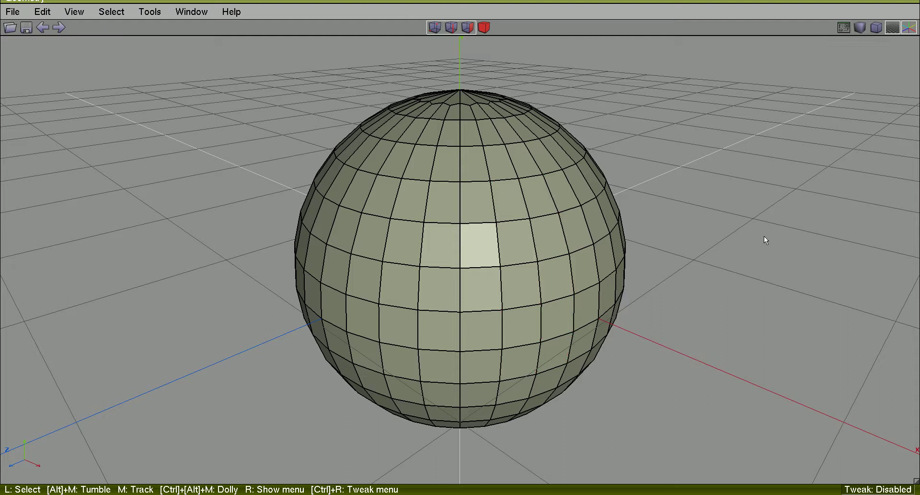
left_click(550, 257)
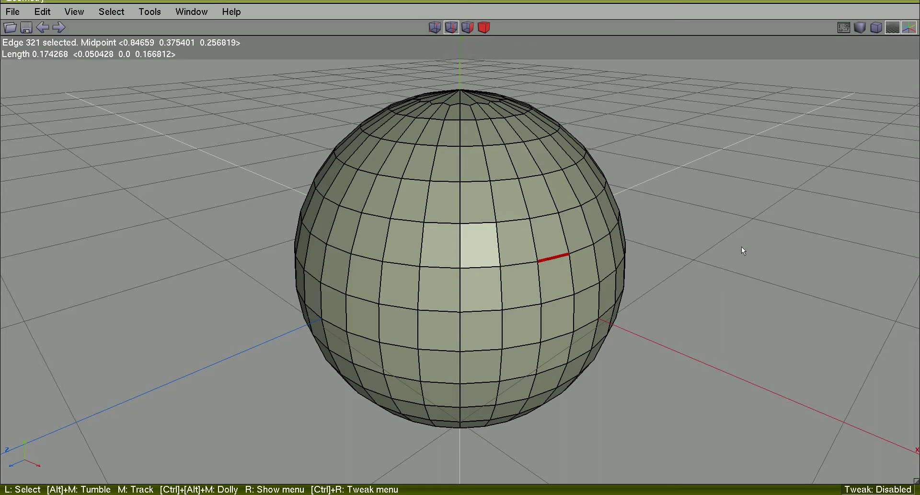
key("l")
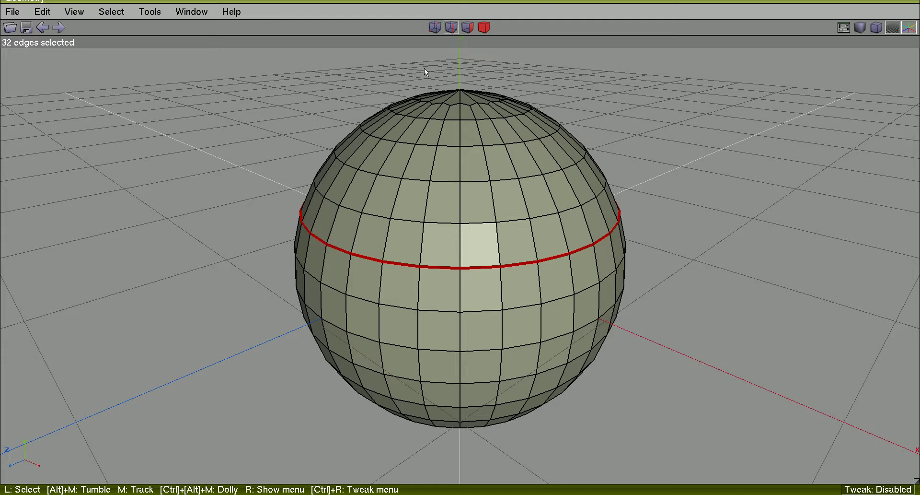
left_click(111, 11)
mouse_move(136, 94)
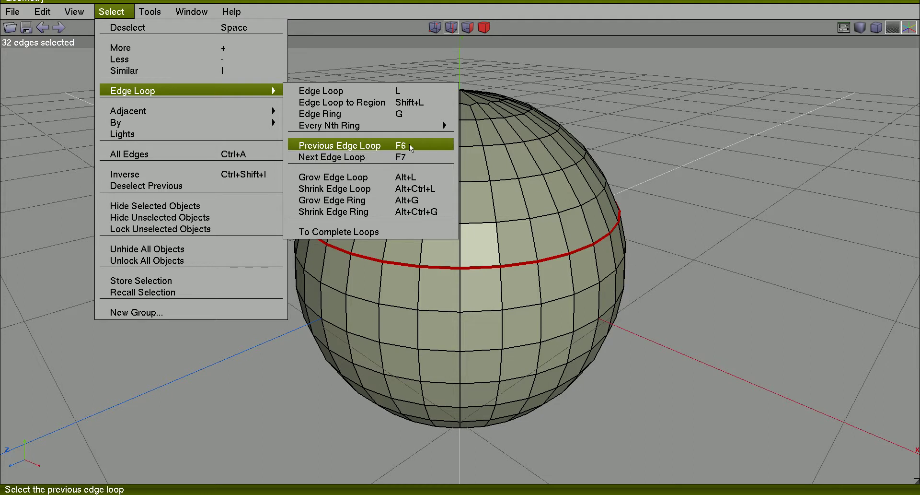
left_click(708, 126)
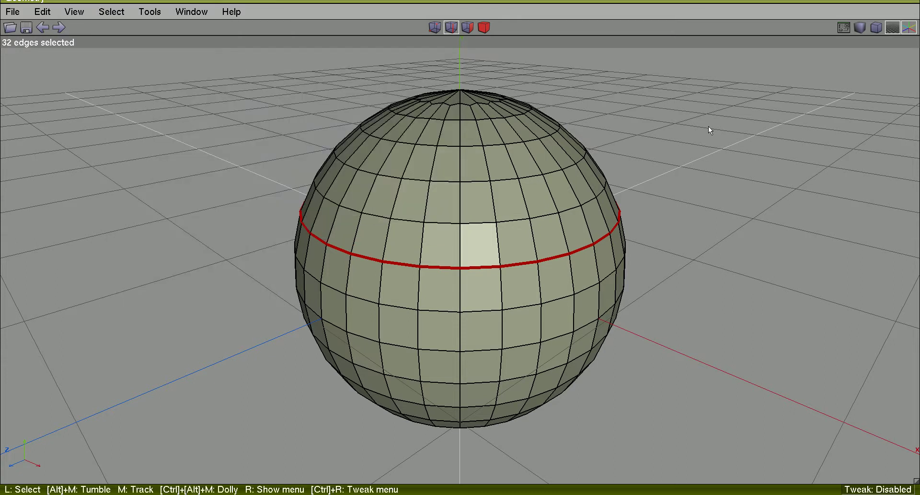
key("F3")
key("F4")
key("F4")
key("F4")
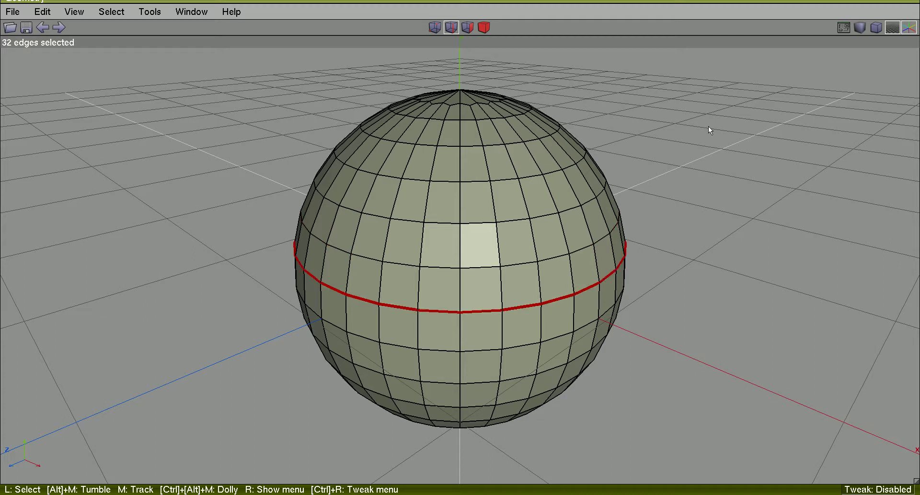
key("F3")
key("F3")
key("F3")
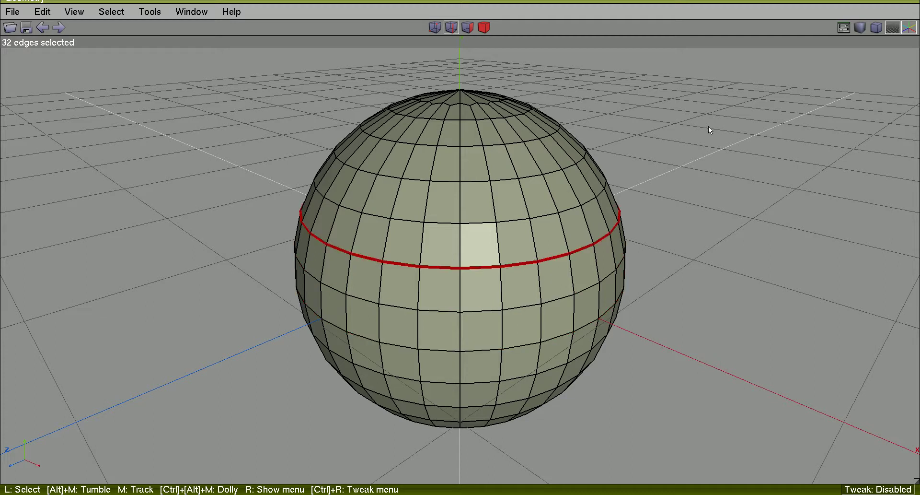
key("F4")
key("F4")
key("F4")
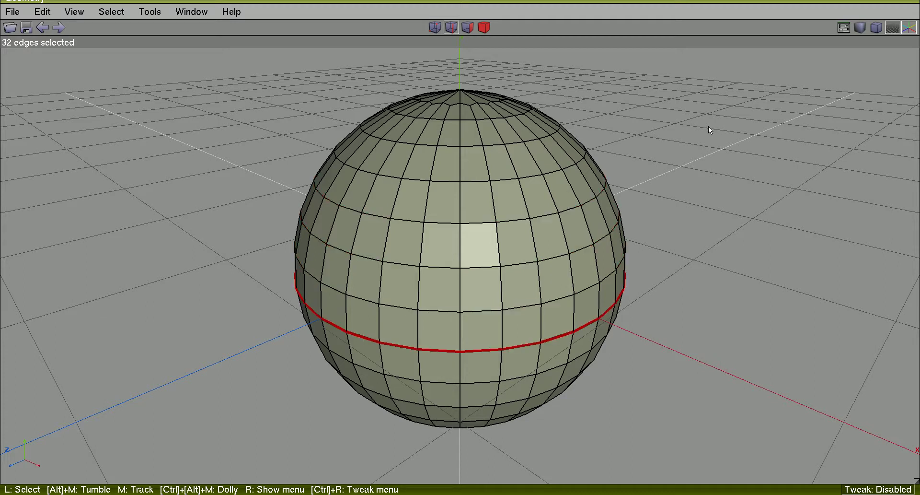
key("F3")
key("F3")
key("F3")
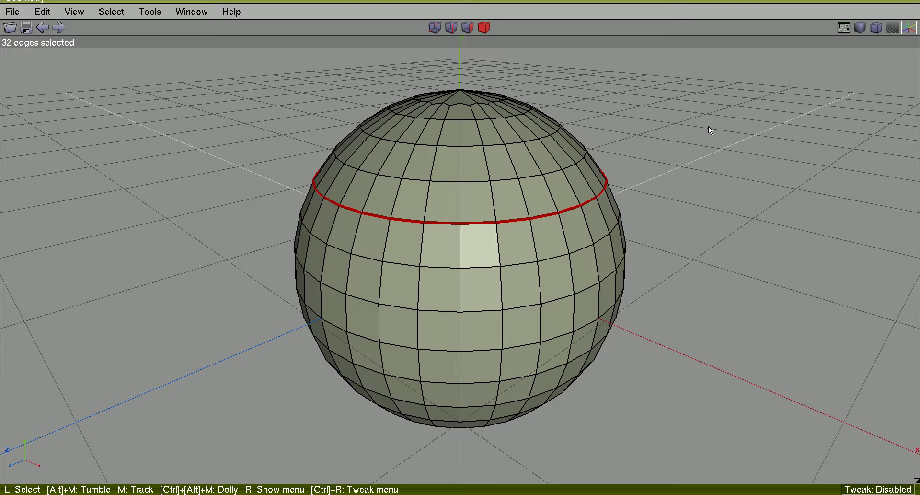
key("space")
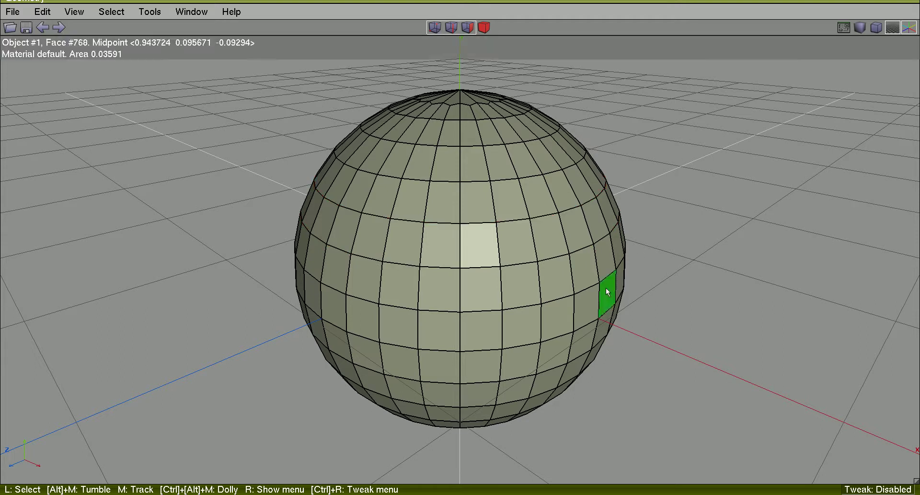
left_click(515, 308)
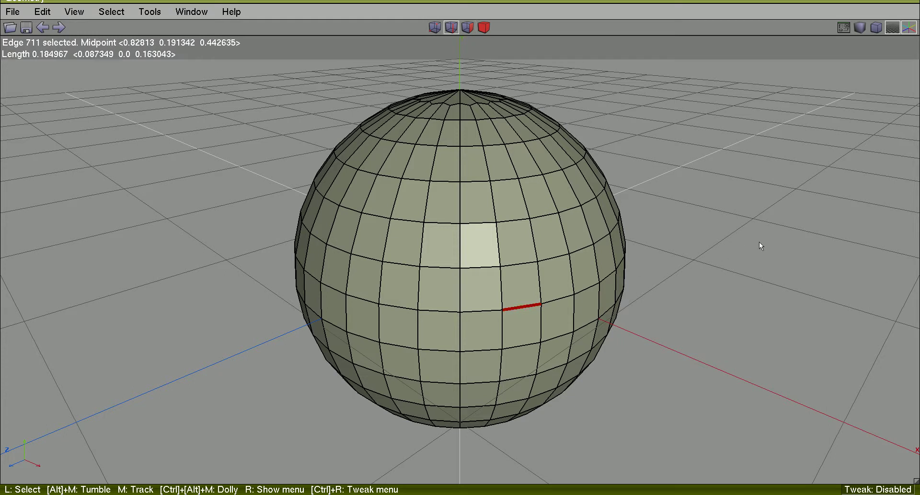
key("l")
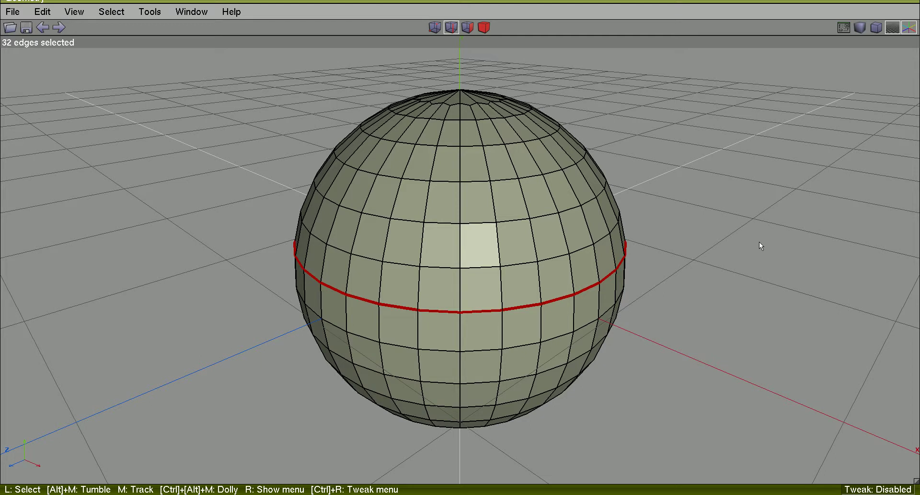
key("plus")
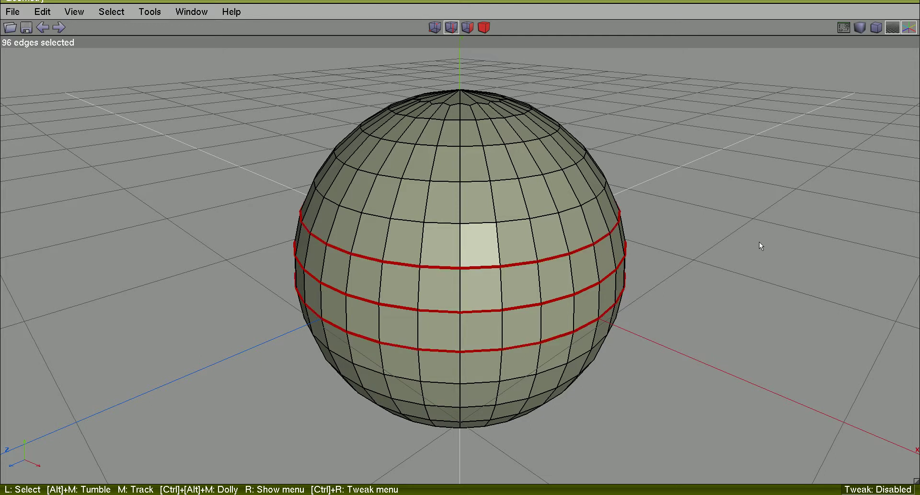
key("plus")
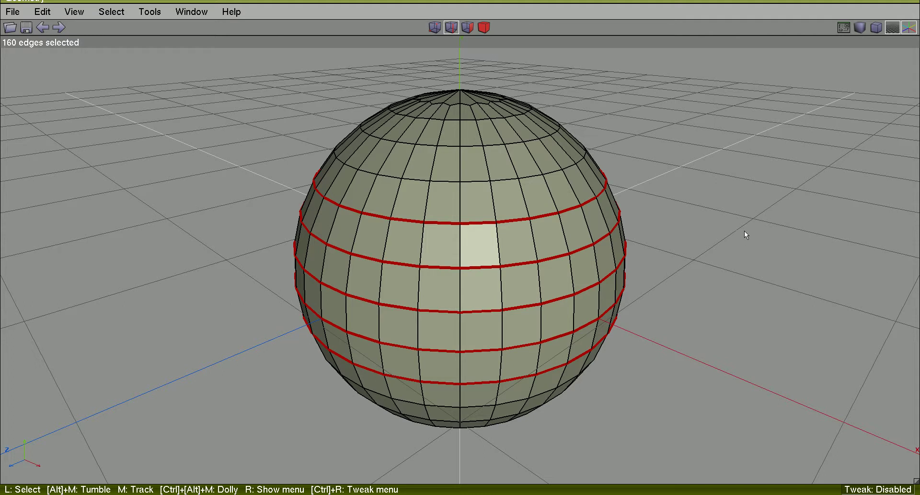
left_click(469, 29)
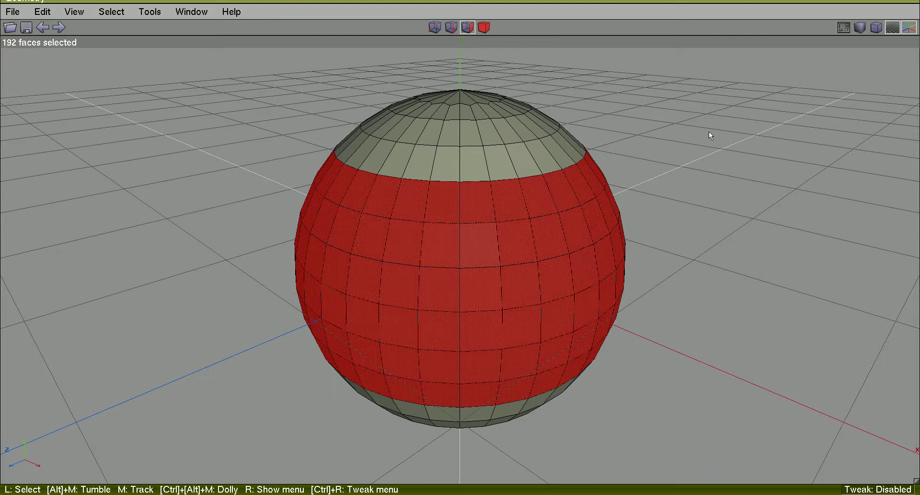
left_click(709, 131)
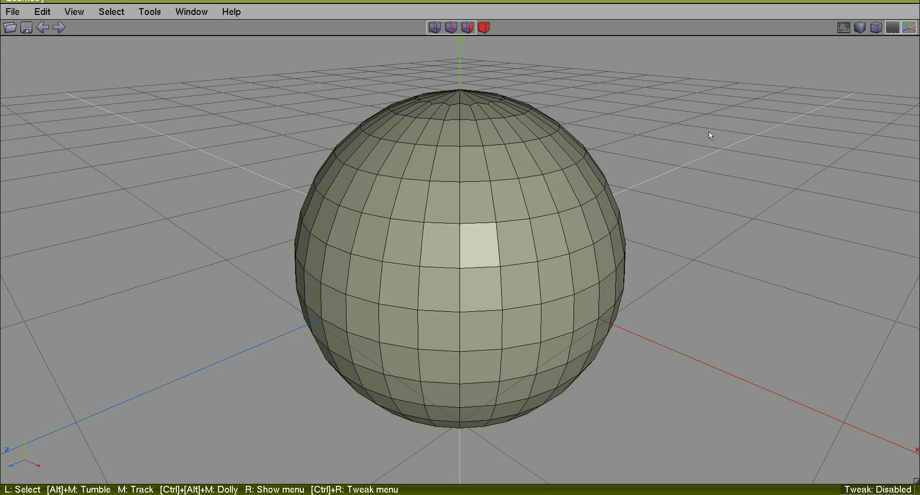
- Select one horizontal edge loop, grow it, and drop the middle loop with Deselect Previous
left_click(560, 301)
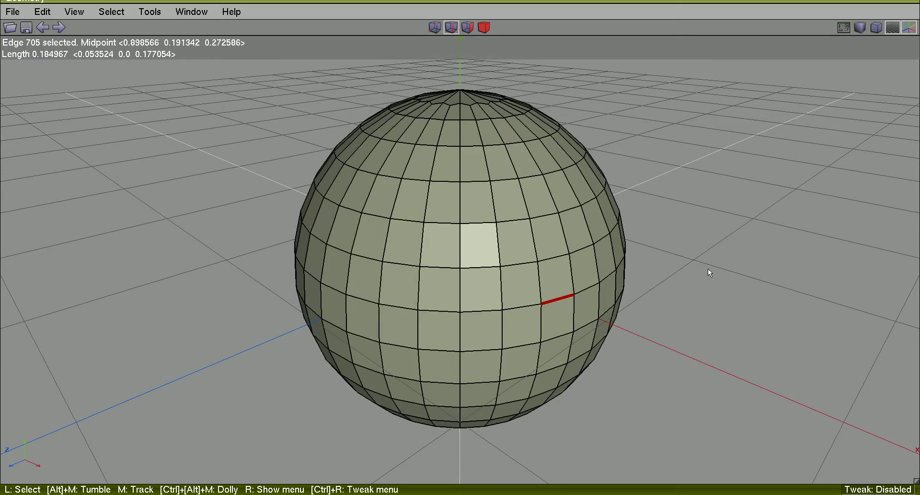
key("l")
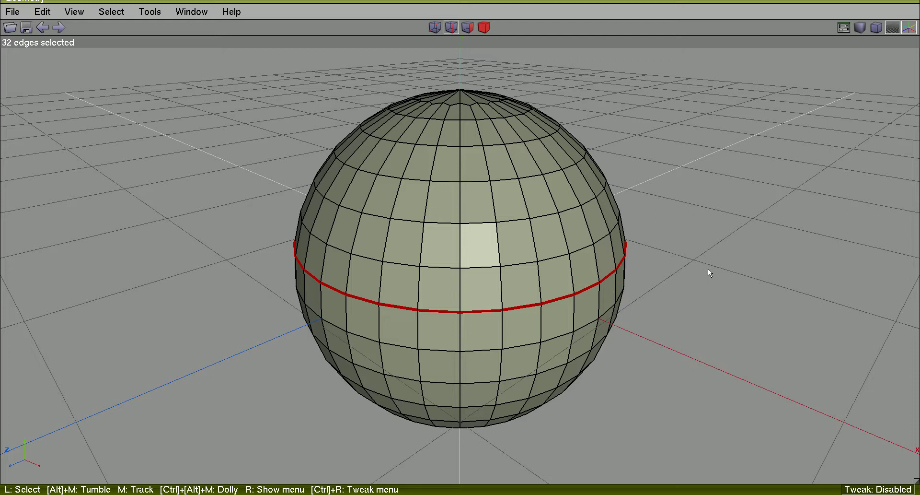
key("plus")
left_click(115, 12)
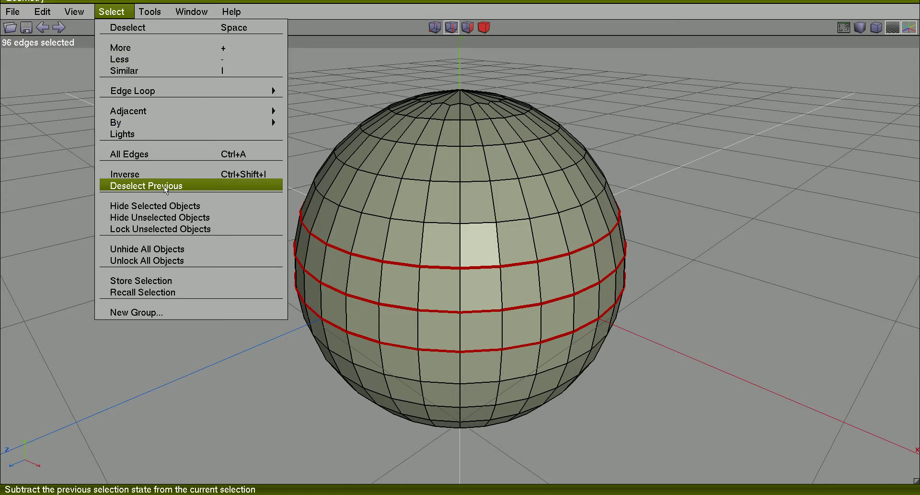
left_click(195, 186)
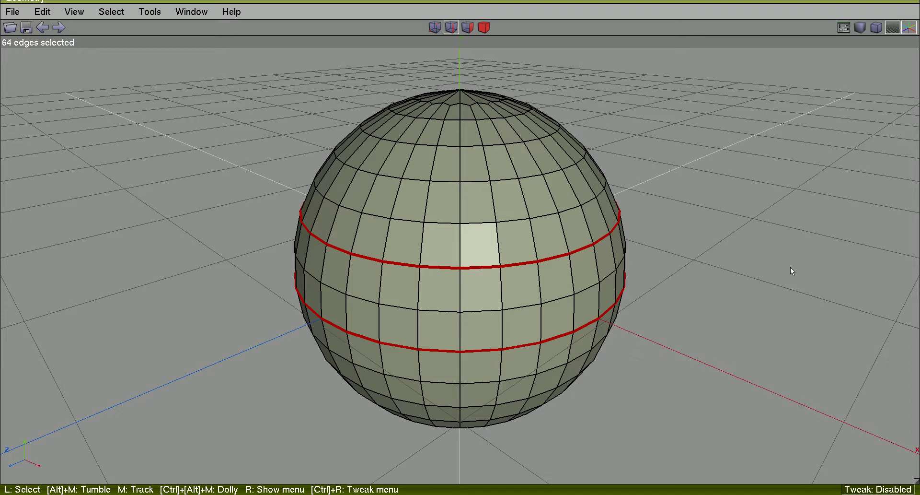
- Grow outward twice, dropping in-between loops until four alternating loops (128 edges) remain
key("i")
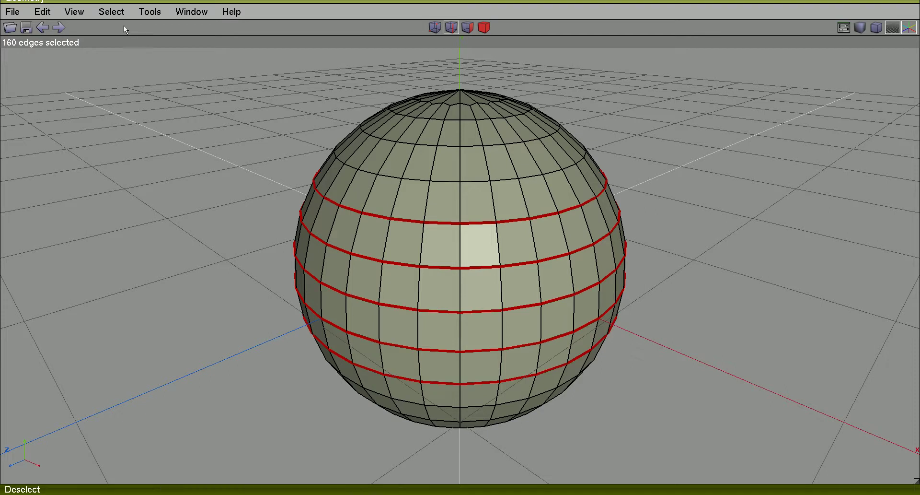
left_click(112, 14)
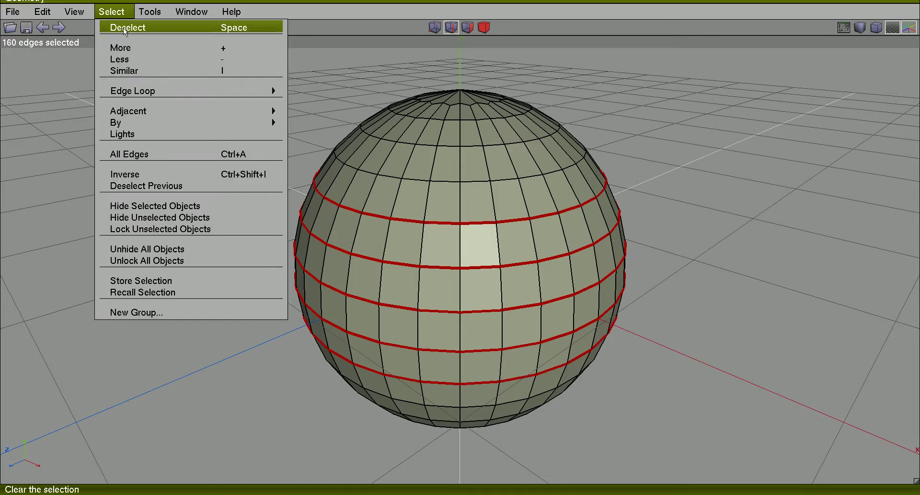
left_click(168, 186)
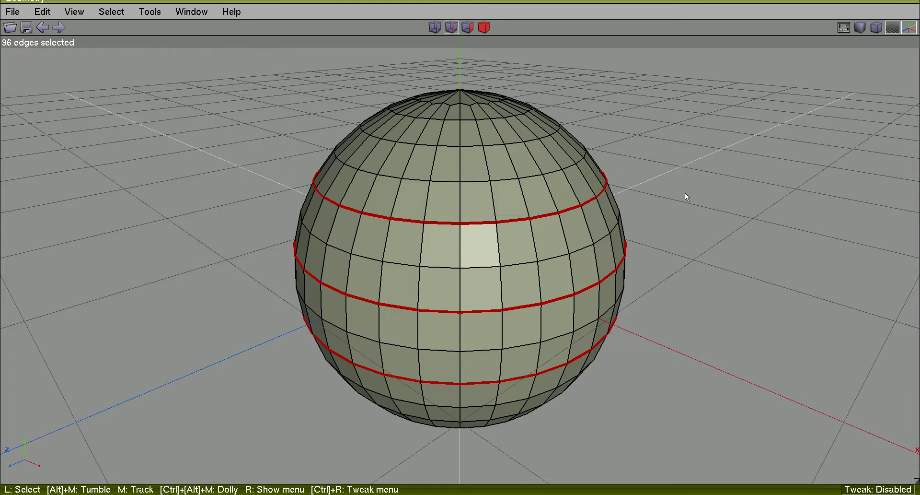
key("i")
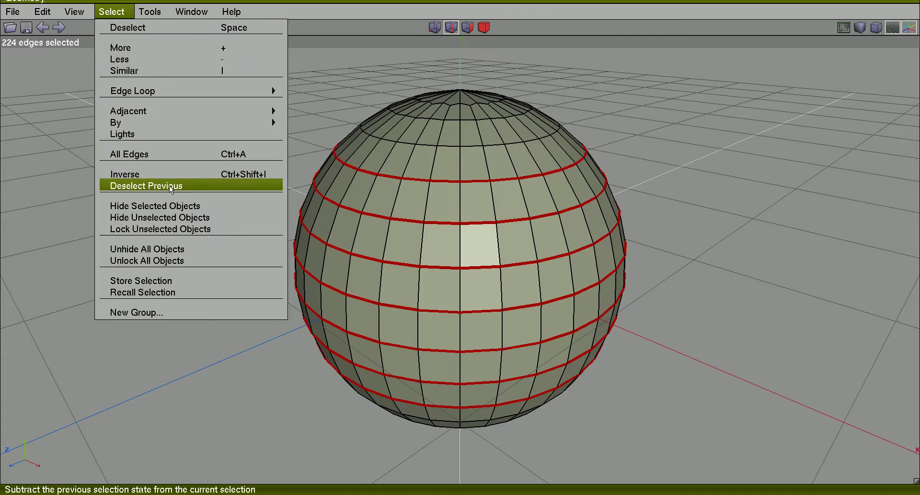
left_click(168, 185)
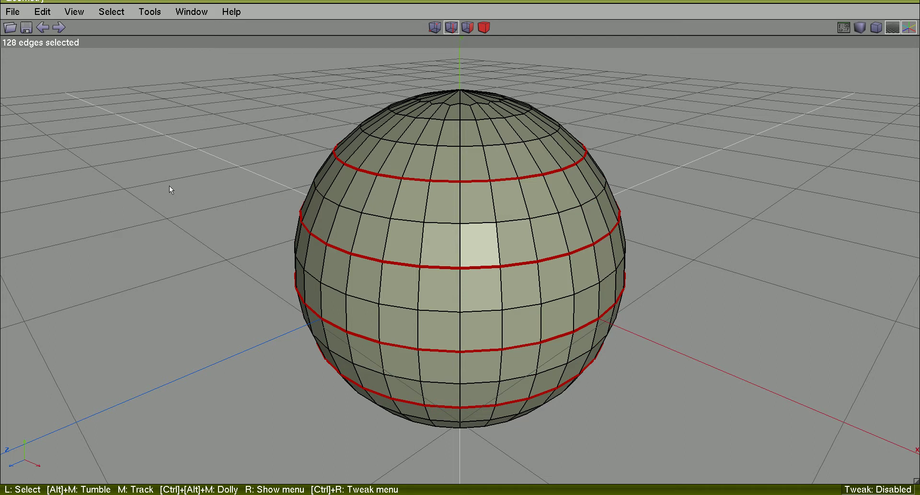
- Bevel the four edge loops into bands of faces
right_click(729, 144)
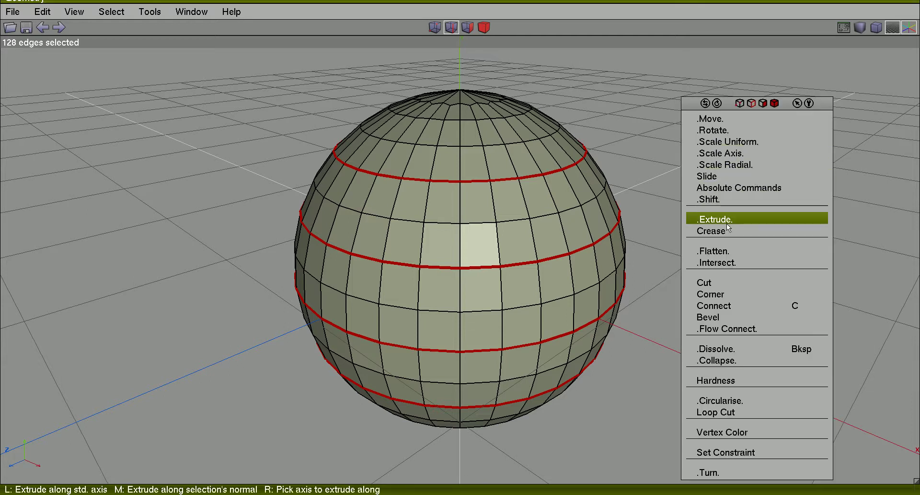
left_click(721, 318)
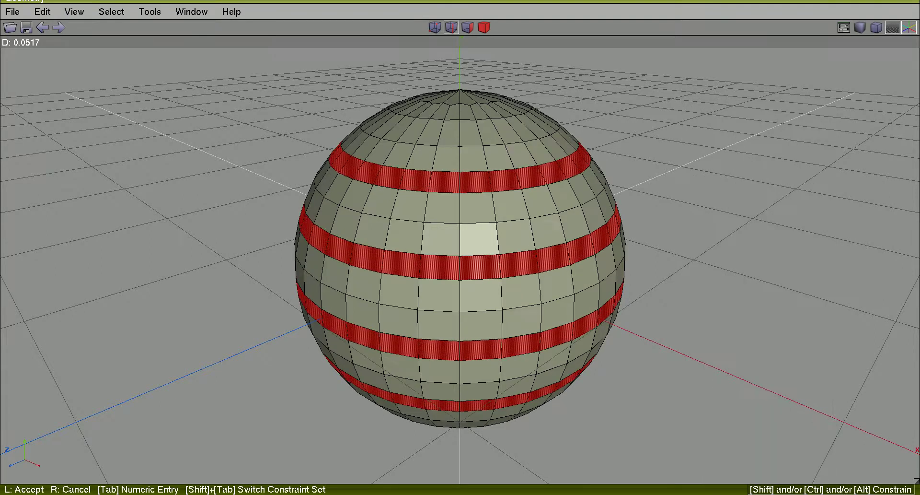
left_click(746, 200)
- Extrude the face bands inward along their normals into grooves, then deselect
right_click(745, 199)
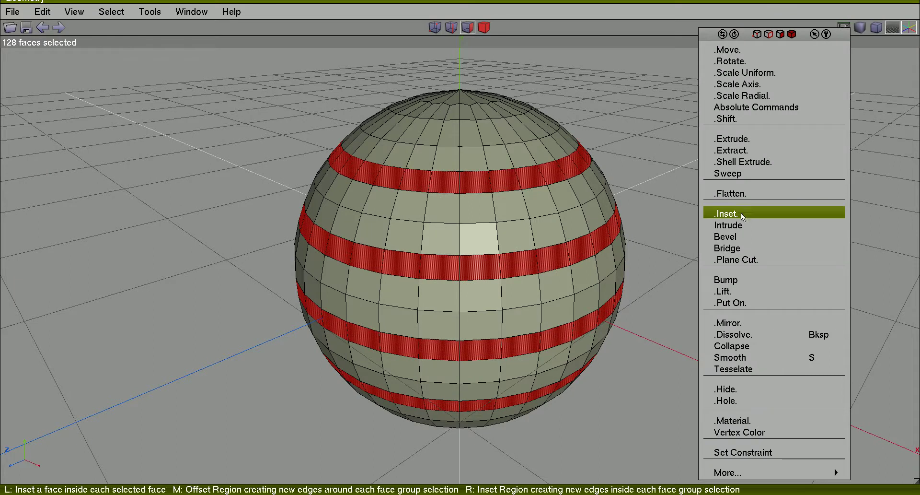
left_click(739, 150)
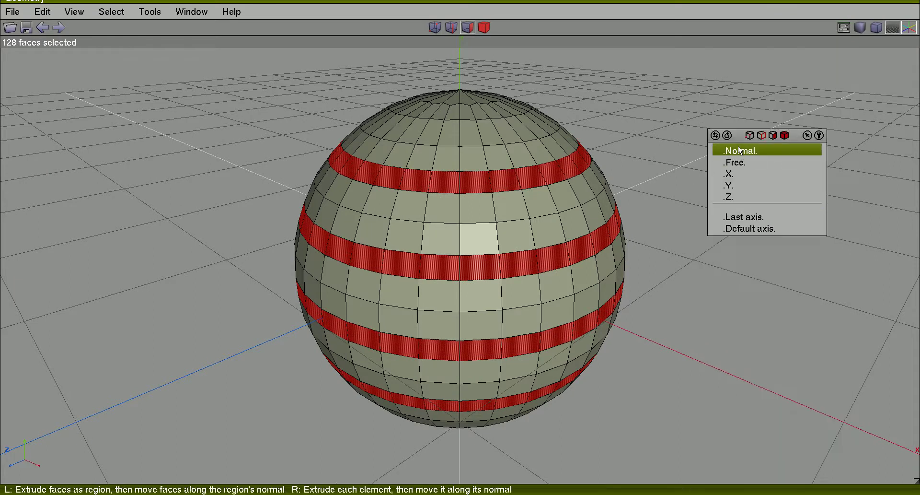
left_click(739, 150)
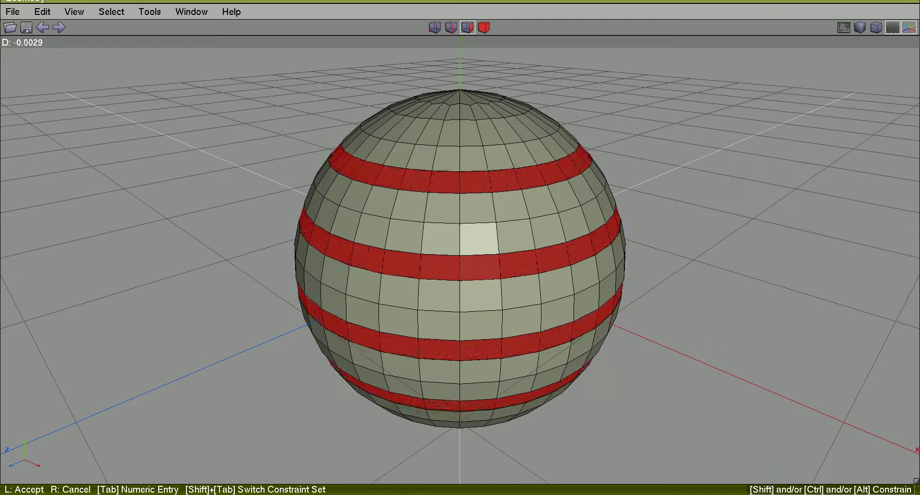
left_click(749, 194)
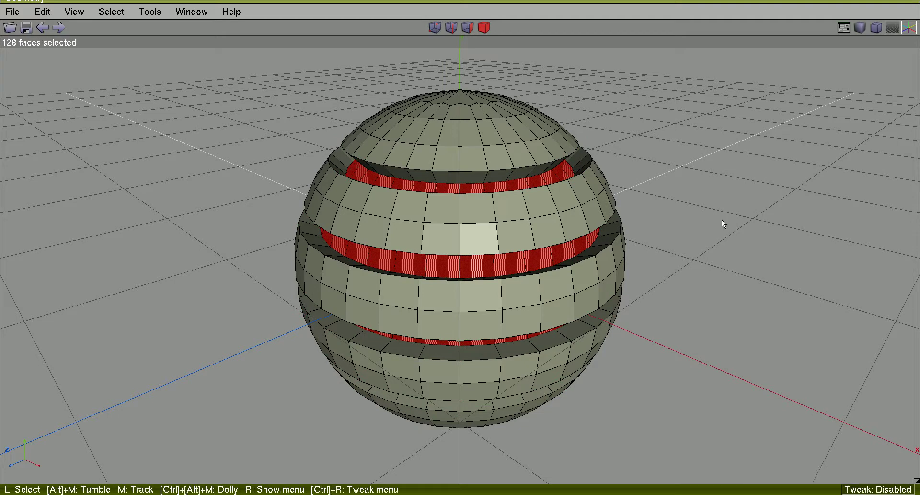
key("space")
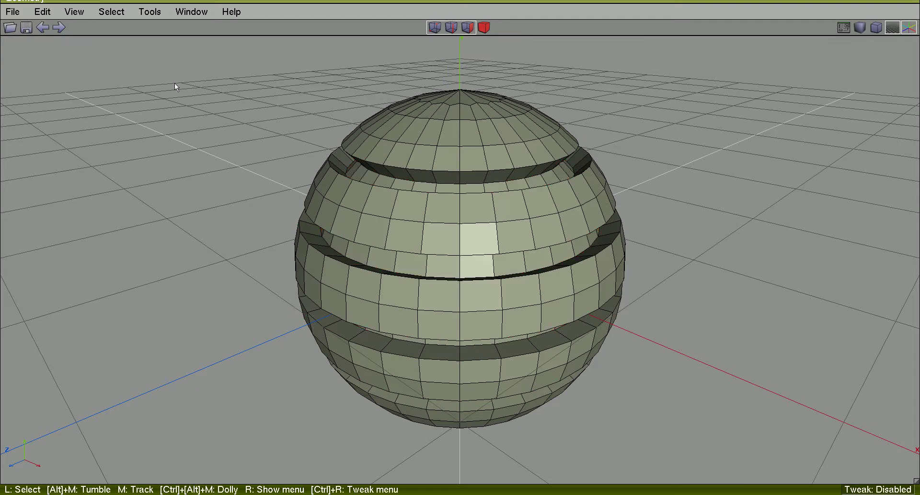
- Turn on Quick Smoothed Preview and tumble the view to inspect the ridged sphere
left_click(76, 14)
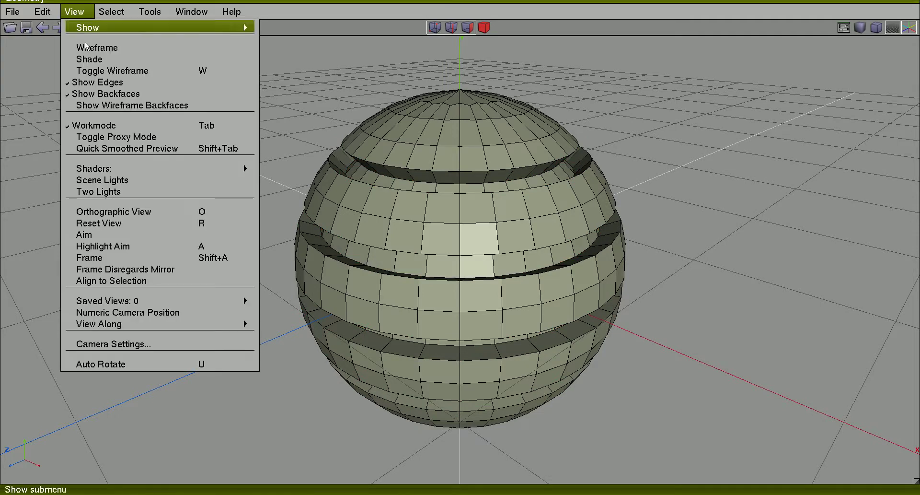
left_click(122, 148)
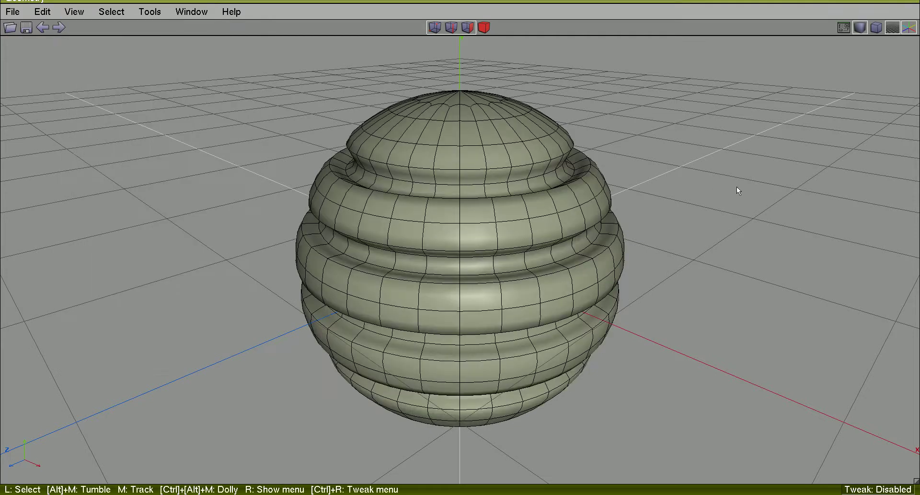
mouse_move(738, 246)
middle_mouse_down("alt")
mouse_move(737, 211)
mouse_move(738, 245)
middle_mouse_up("alt")
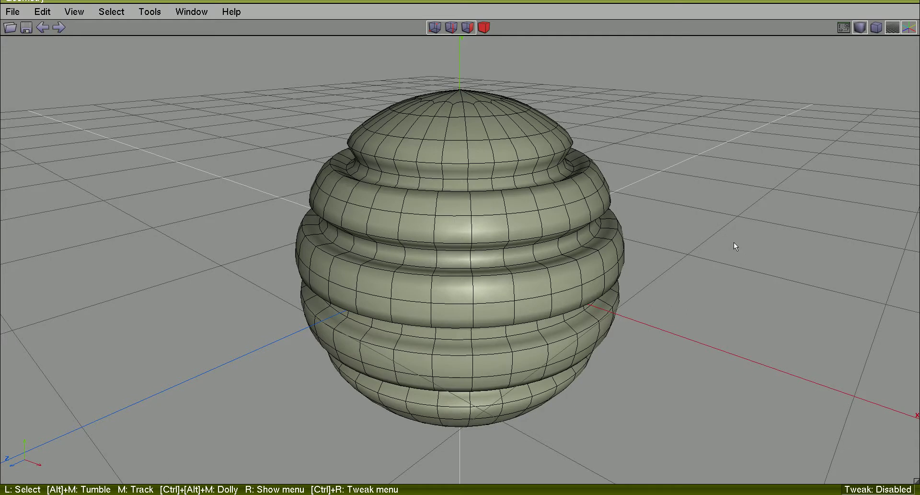
mouse_move(735, 243)
middle_mouse_down("alt")
mouse_move(734, 259)
mouse_move(734, 233)
middle_mouse_up("alt")
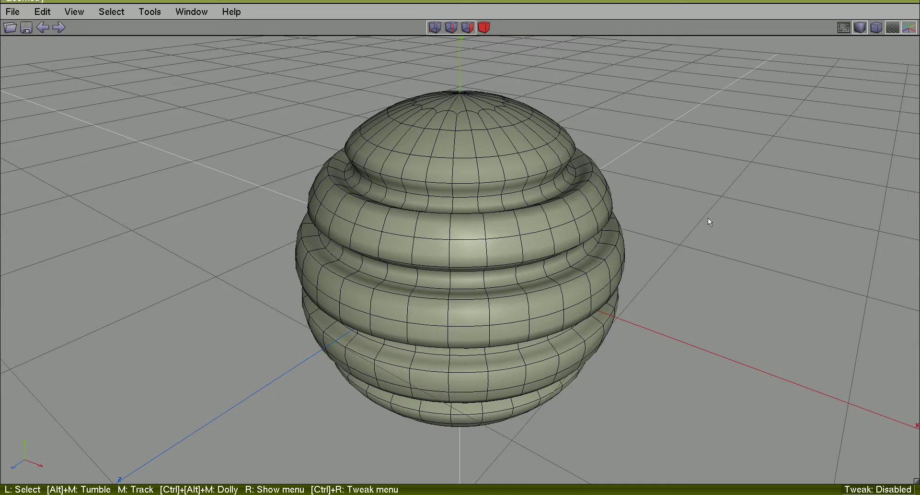